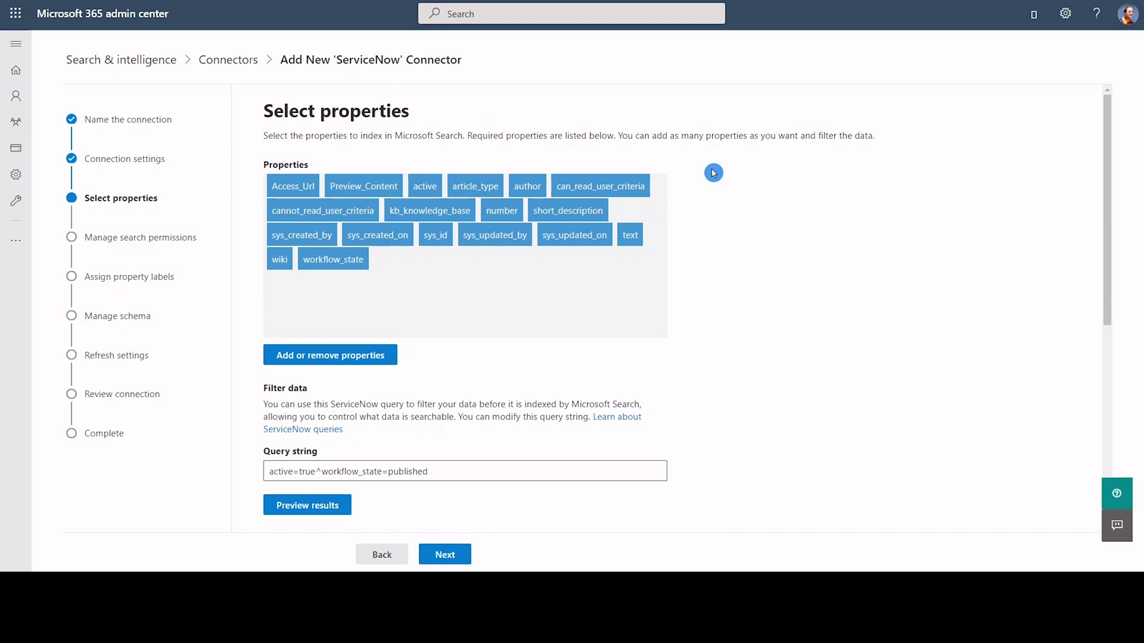
# Scroll through the ServiceNow connector's preview results.
pyautogui.scroll(-5, 713, 173)
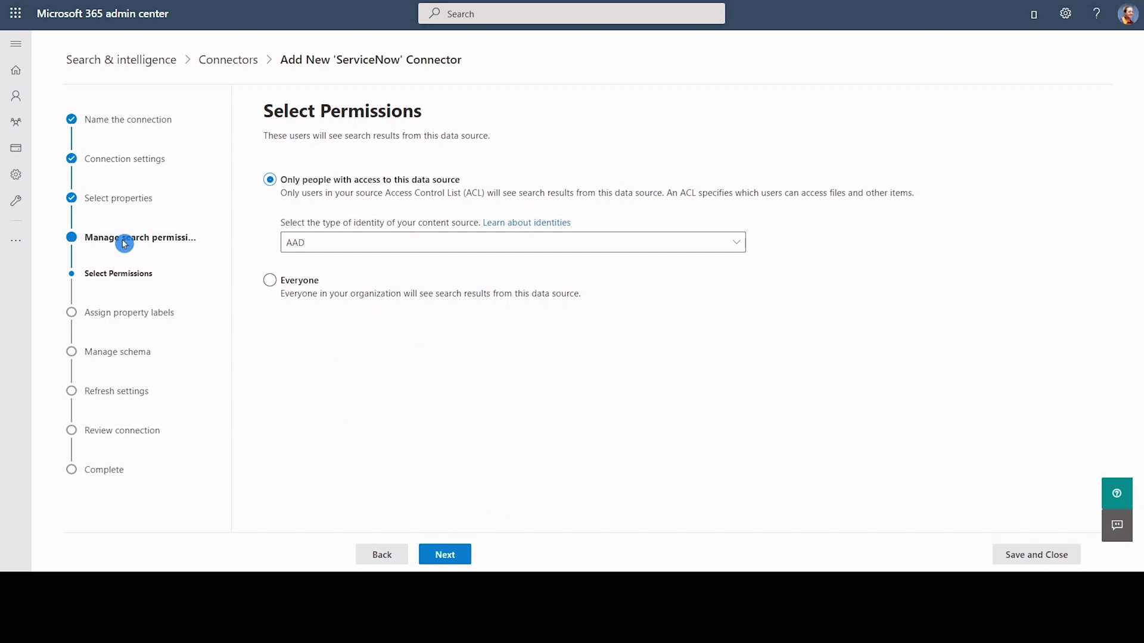
pyautogui.click(360, 245)
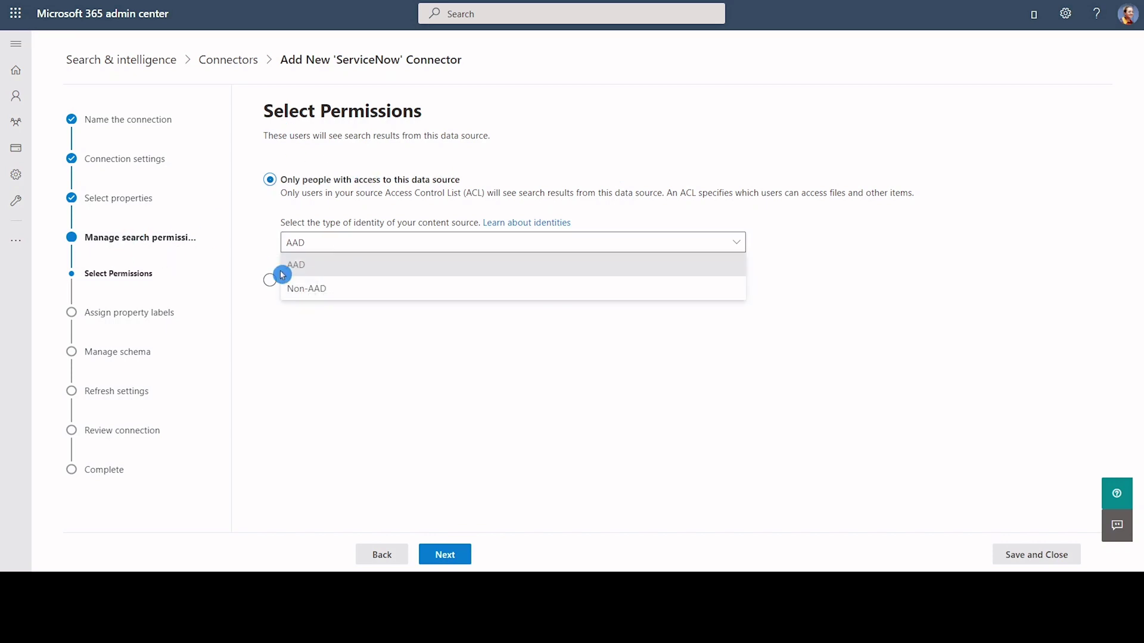
pyautogui.click(315, 271)
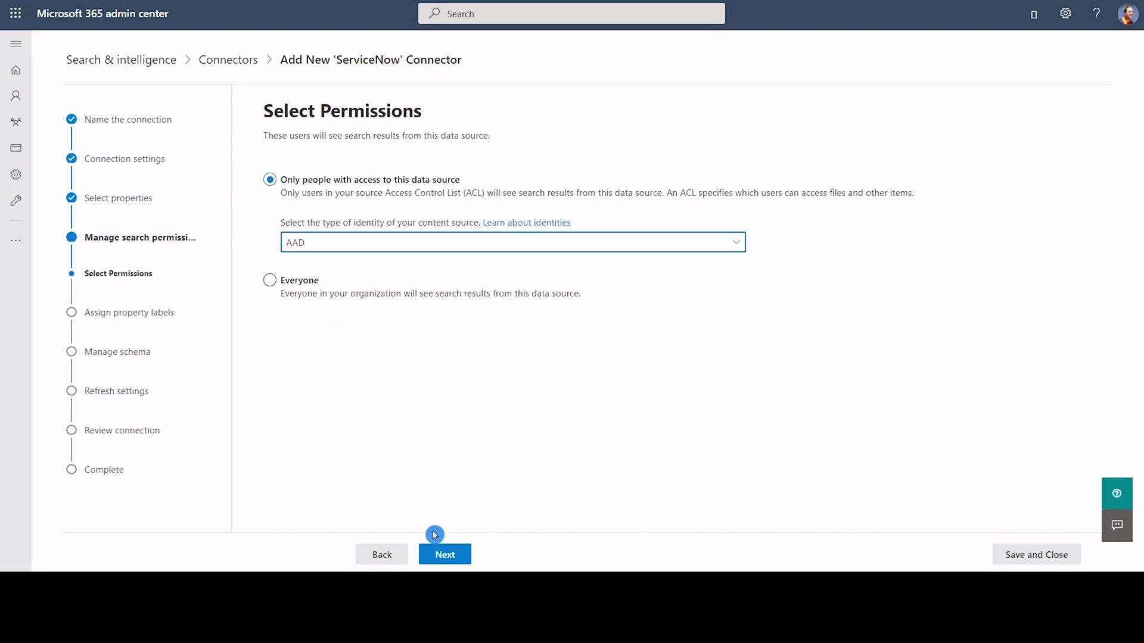
pyautogui.click(448, 555)
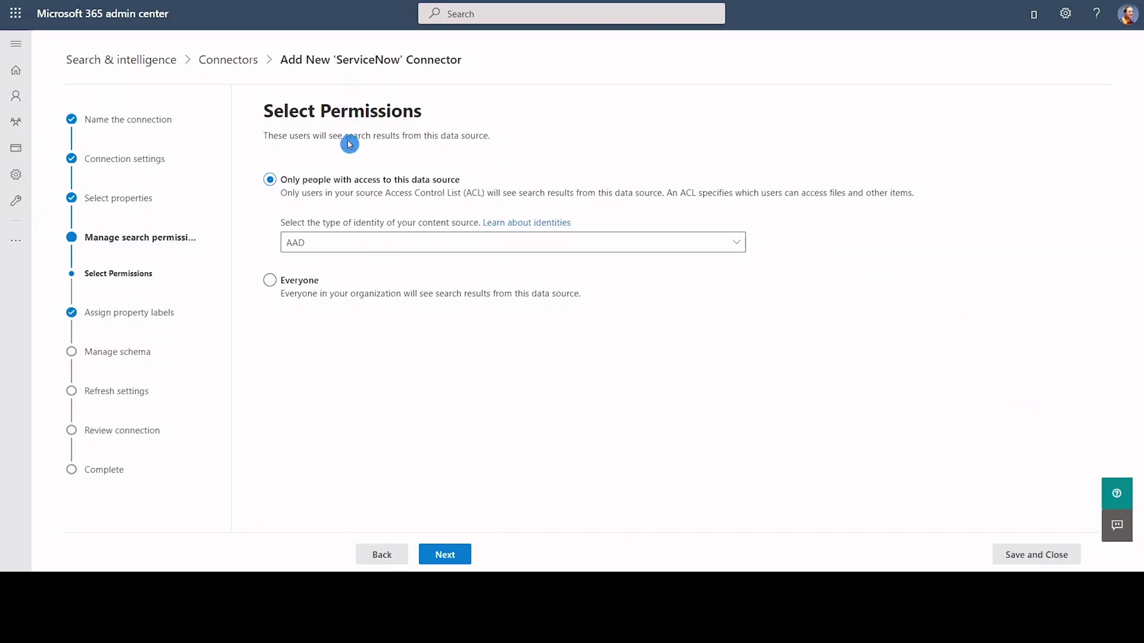
# Switch the data source's identity type to Non-AAD identities and move to identity mapping.
pyautogui.click(352, 243)
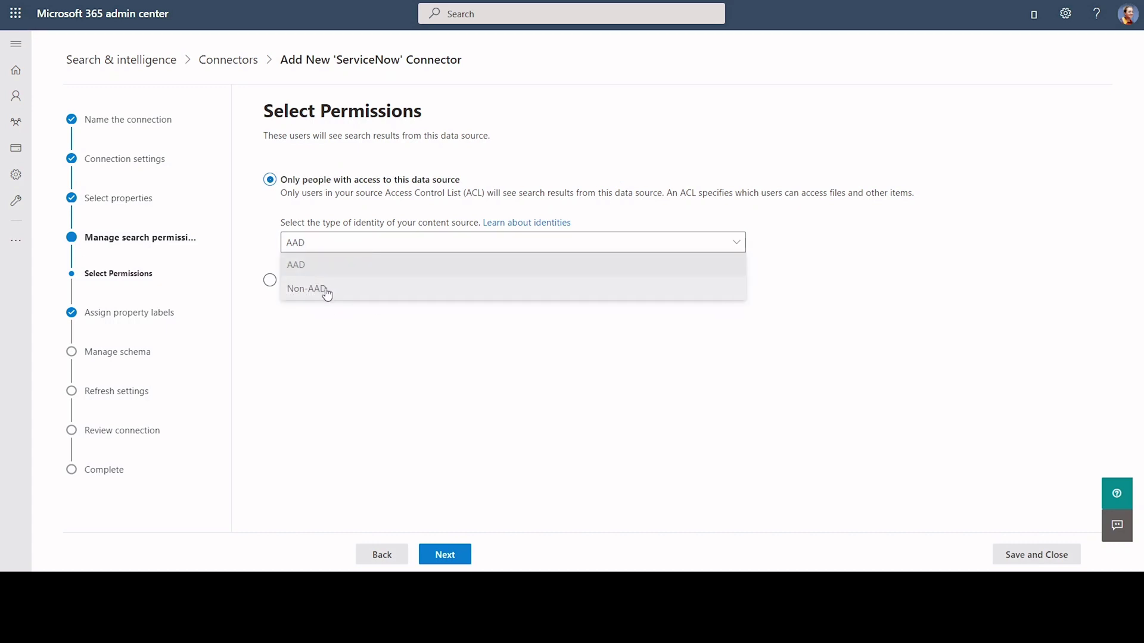
pyautogui.click(328, 292)
pyautogui.click(445, 555)
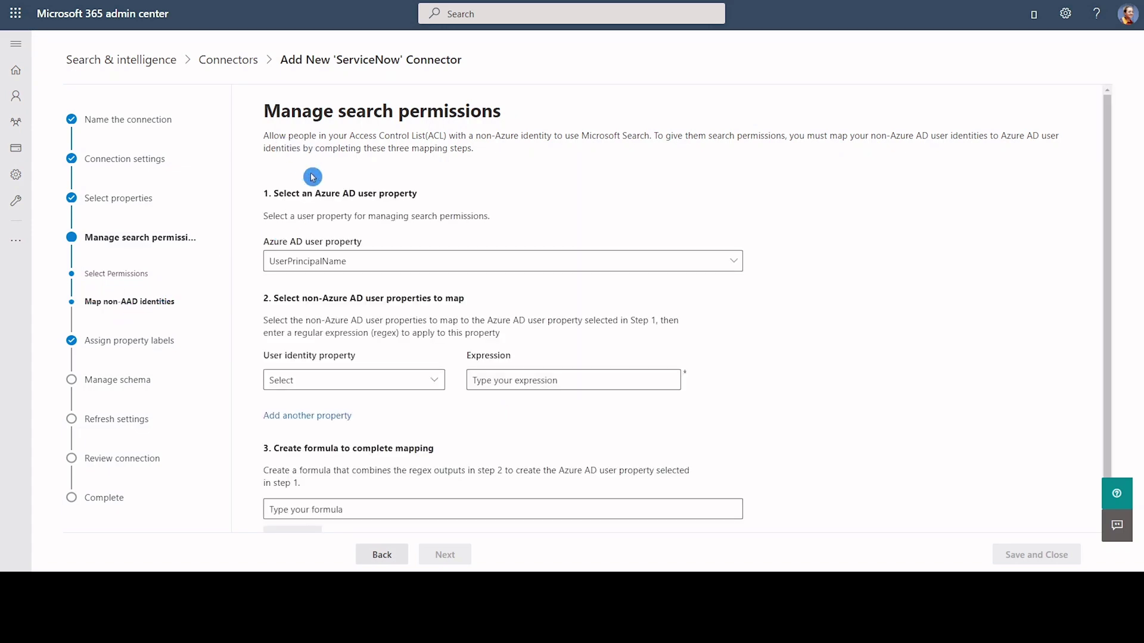
# Map ServiceNow user_name to Azure AD UserPrincipalName with expression .*.
pyautogui.click(382, 264)
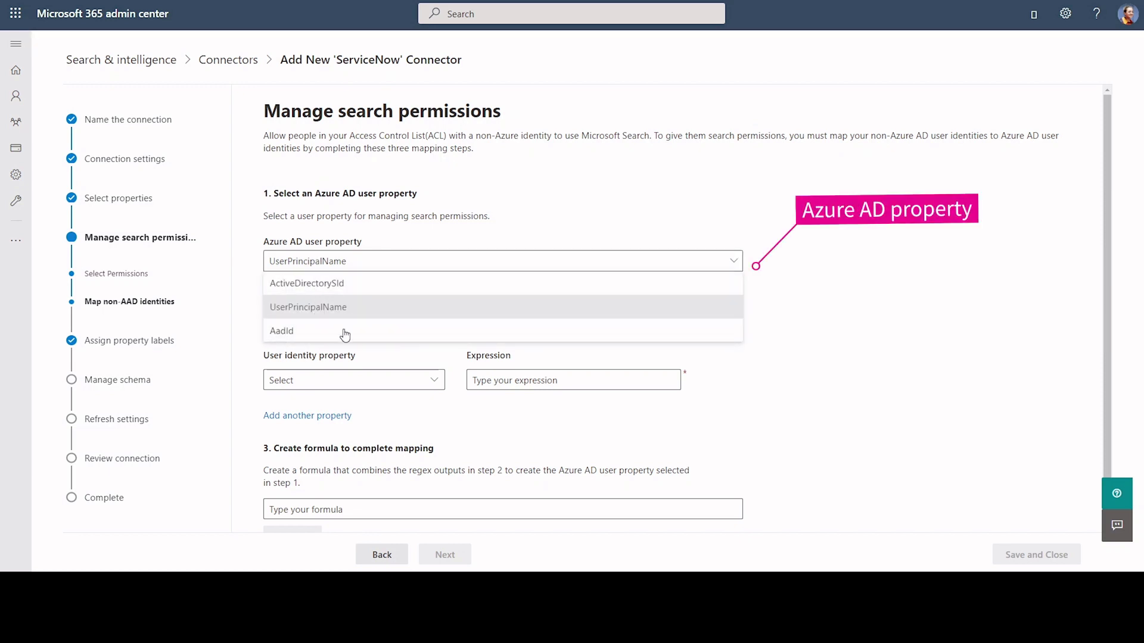
pyautogui.click(344, 310)
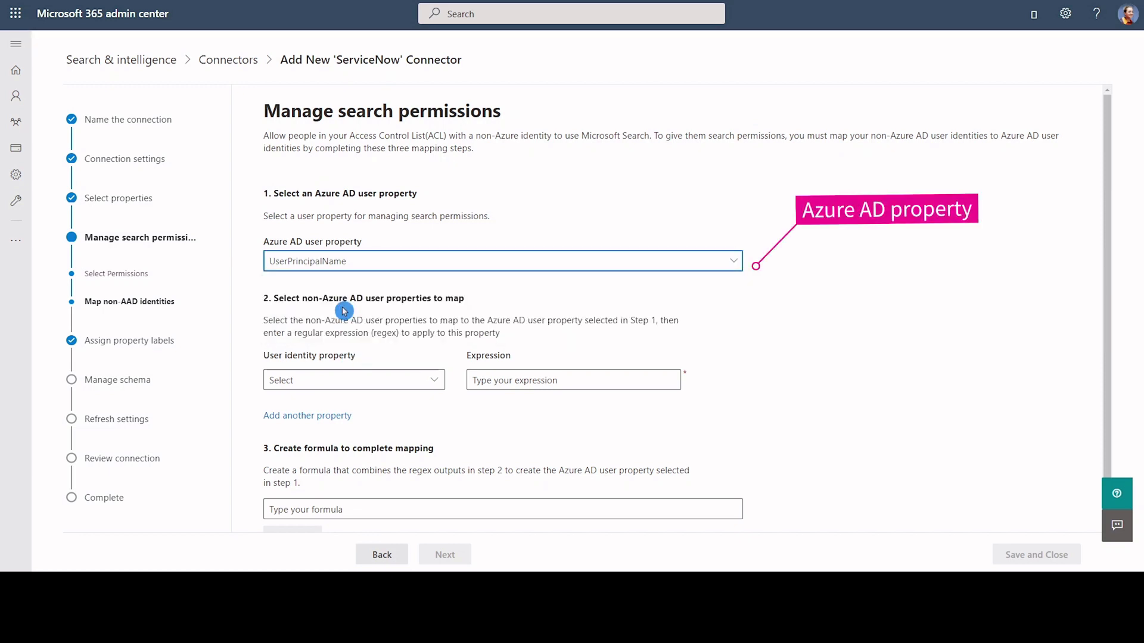
pyautogui.click(365, 382)
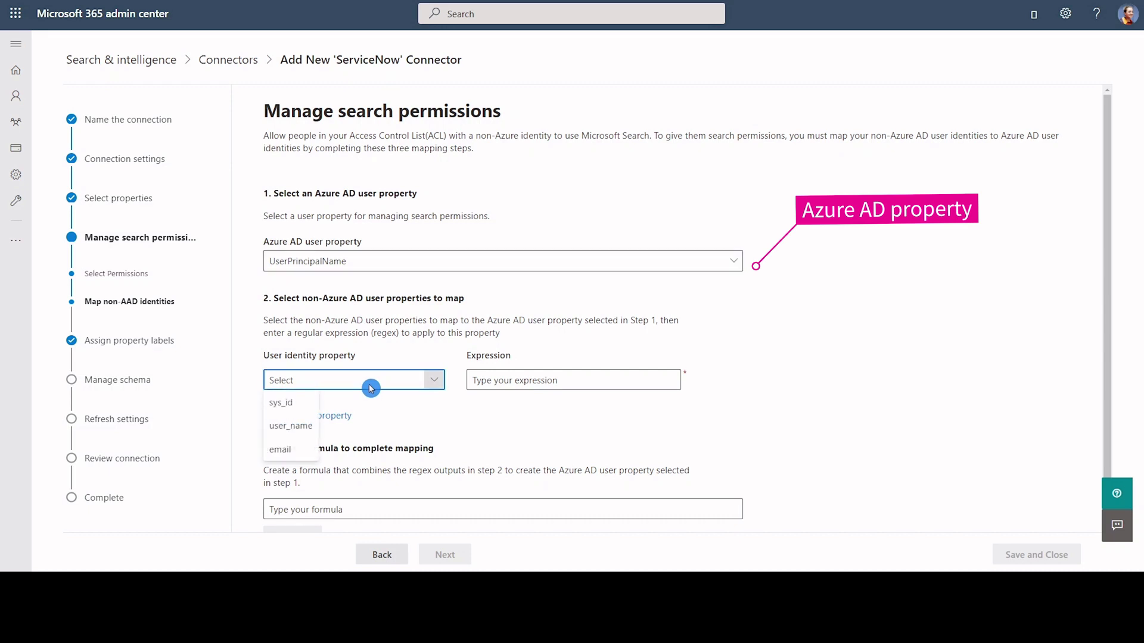
pyautogui.click(290, 431)
pyautogui.click(543, 378)
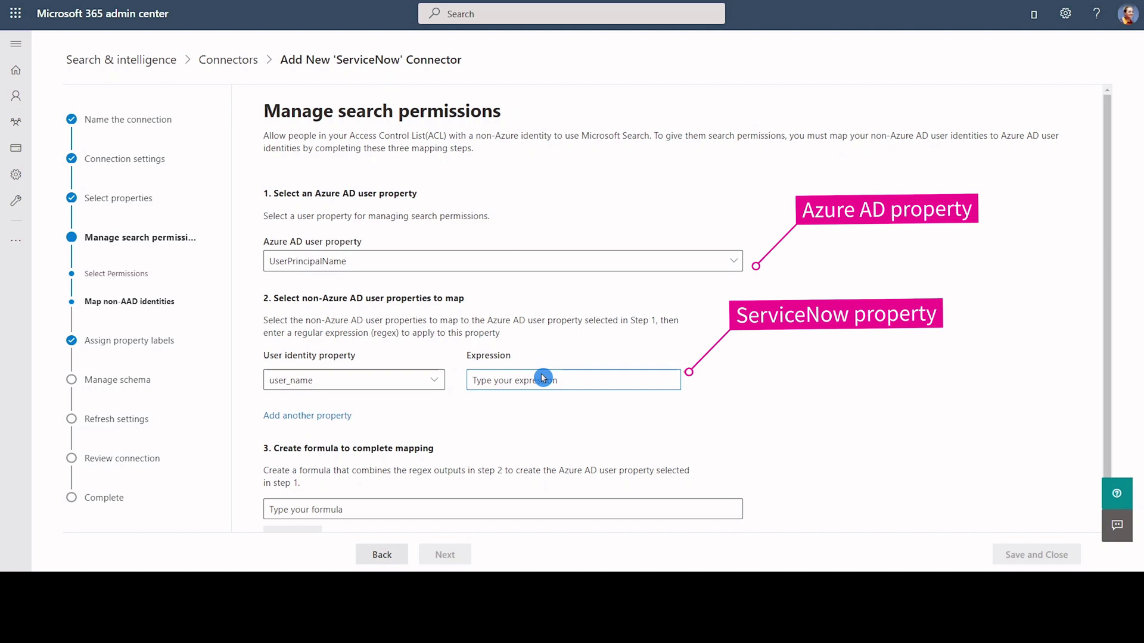
pyautogui.write('.*')
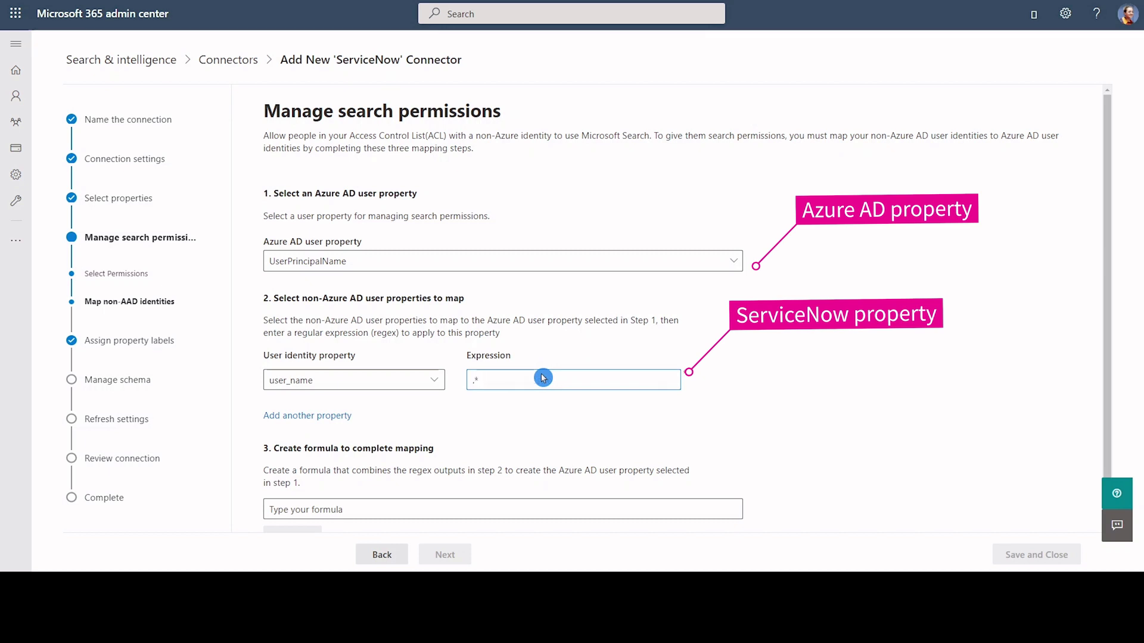
pyautogui.click(509, 404)
pyautogui.scroll(-1, 509, 404)
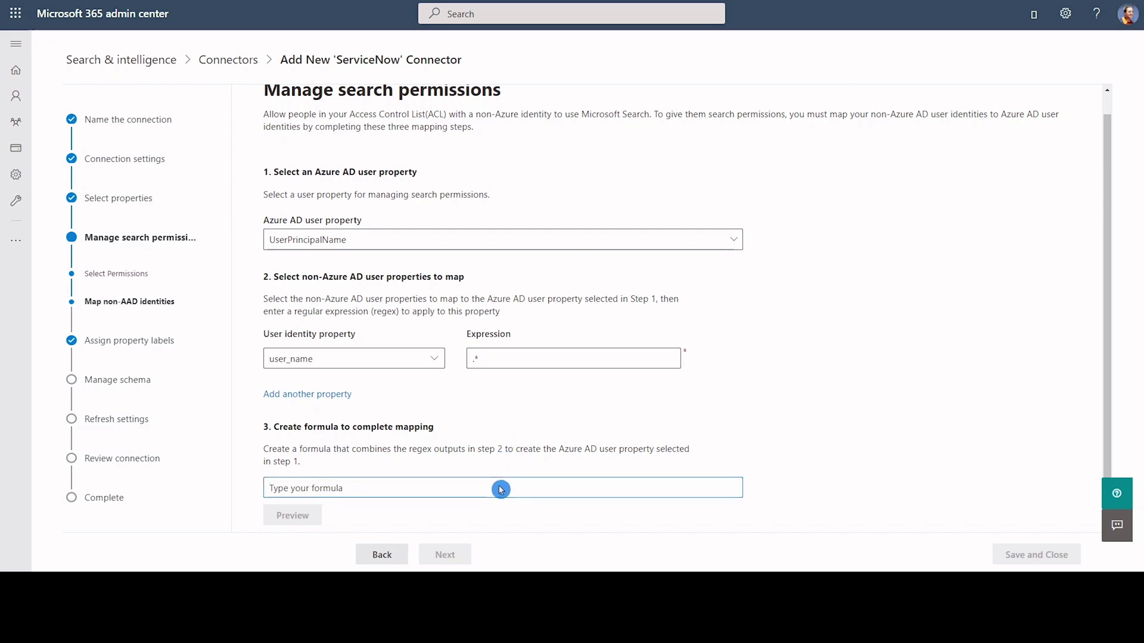
# Enter the formula {0} followed by the pasted SN@ tenant domain suffix and preview the mapping.
pyautogui.write('{0')
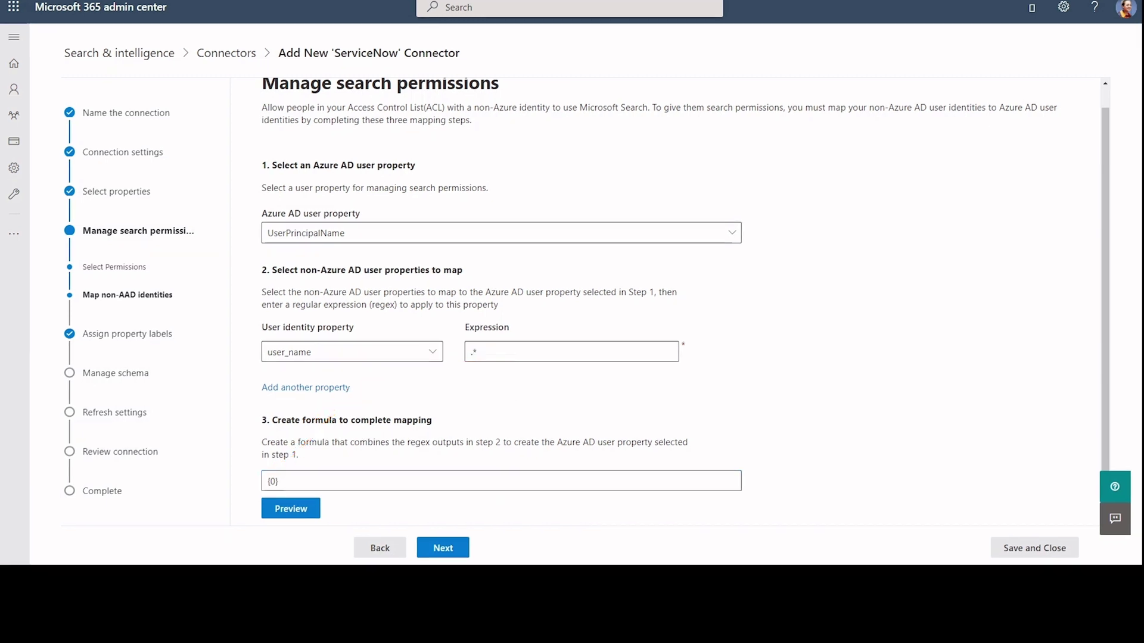
pyautogui.click(387, 481)
pyautogui.hotkey('ctrl', 'v')
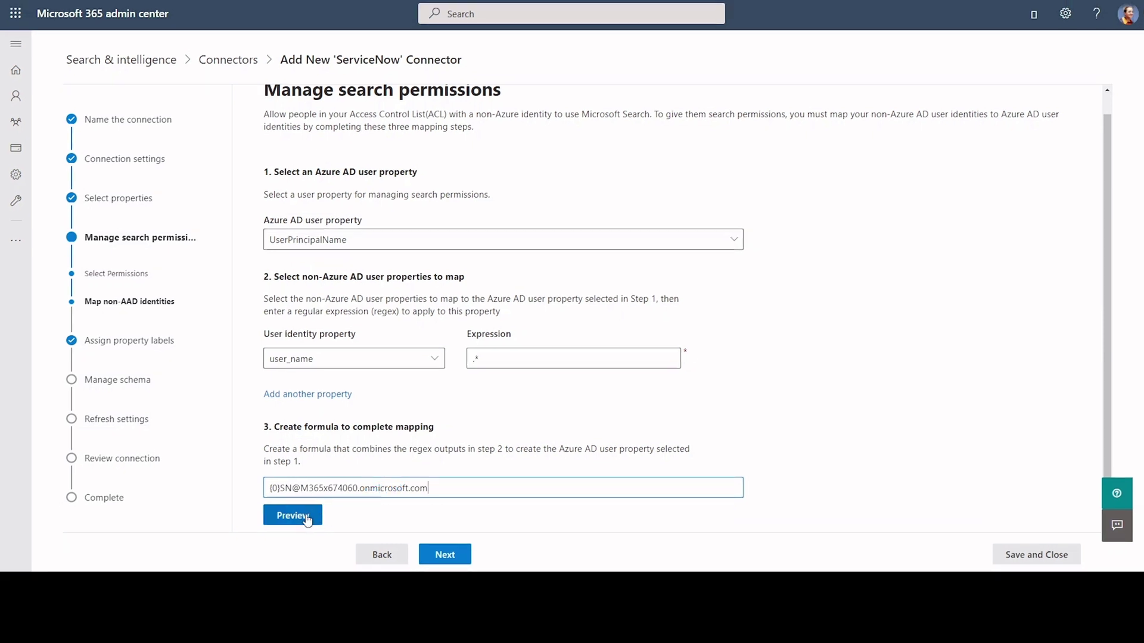
pyautogui.click(307, 521)
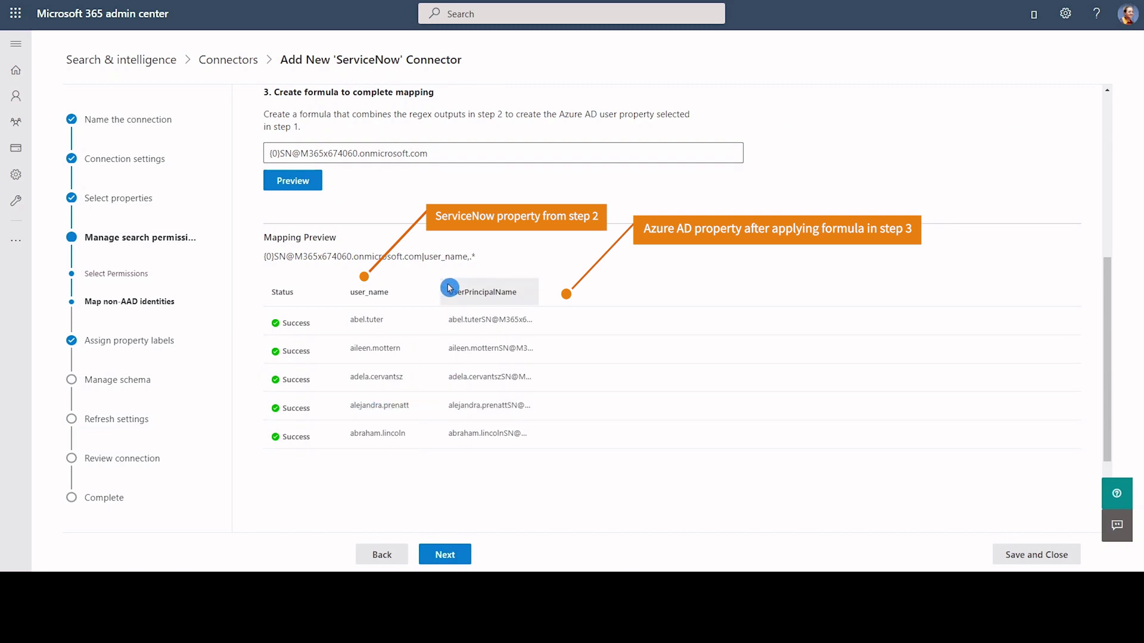
# Widen the user_name and UserPrincipalName preview columns to verify full addresses, then continue.
pyautogui.moveTo(441, 292); pyautogui.dragTo(476, 292)
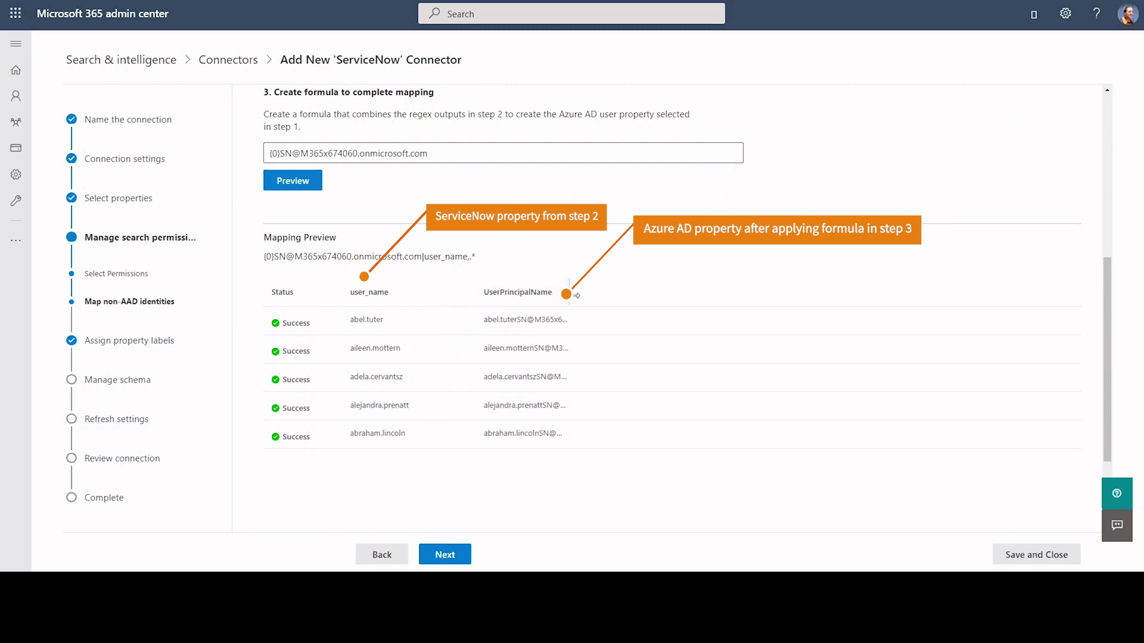
pyautogui.moveTo(574, 298); pyautogui.dragTo(703, 293)
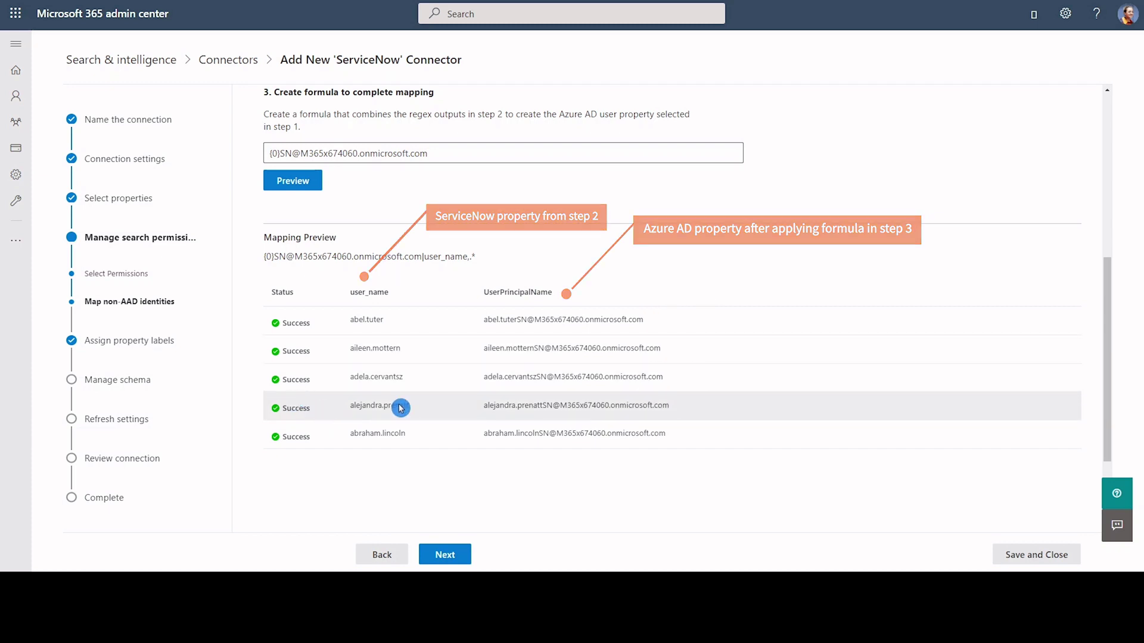
pyautogui.scroll(2, 591, 351)
pyautogui.scroll(4, 594, 347)
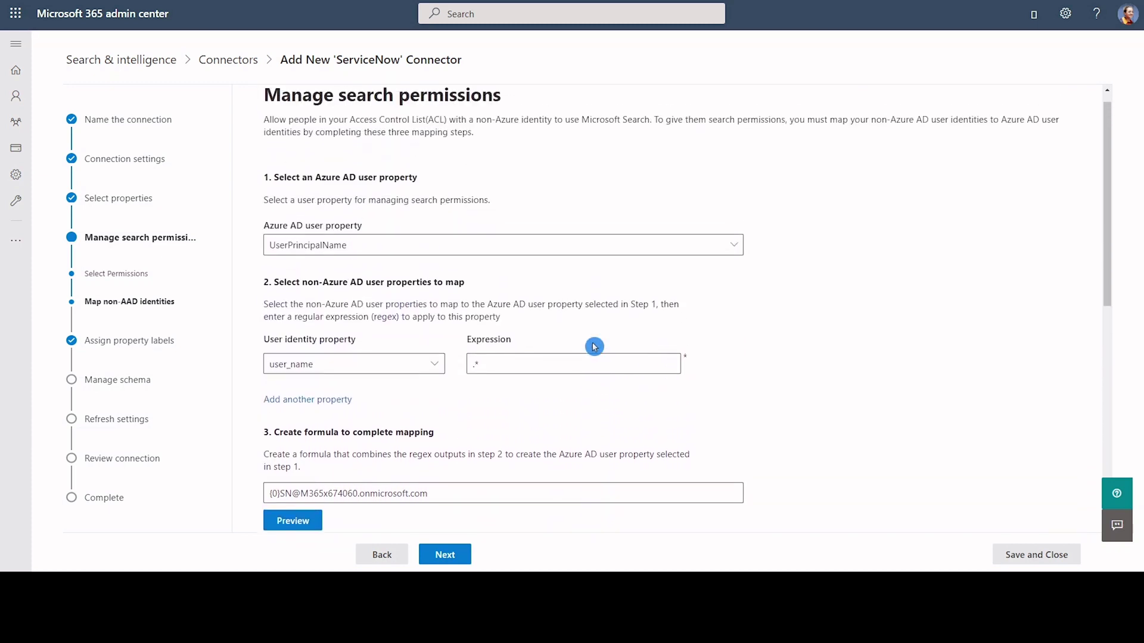
pyautogui.scroll(-1, 594, 347)
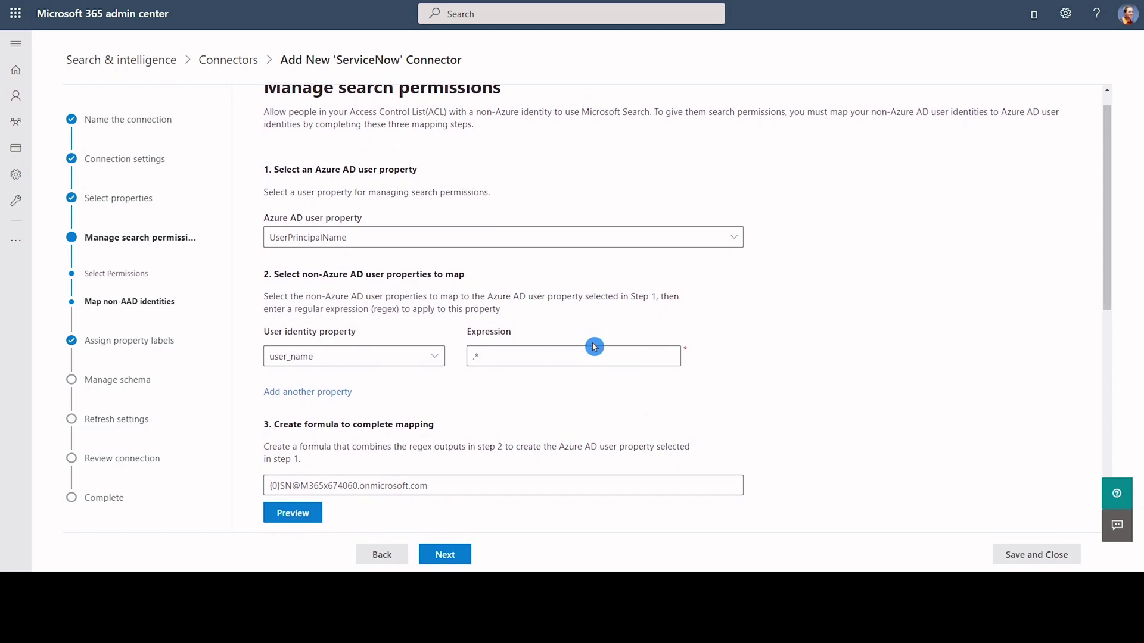
pyautogui.scroll(-4, 594, 346)
pyautogui.click(447, 554)
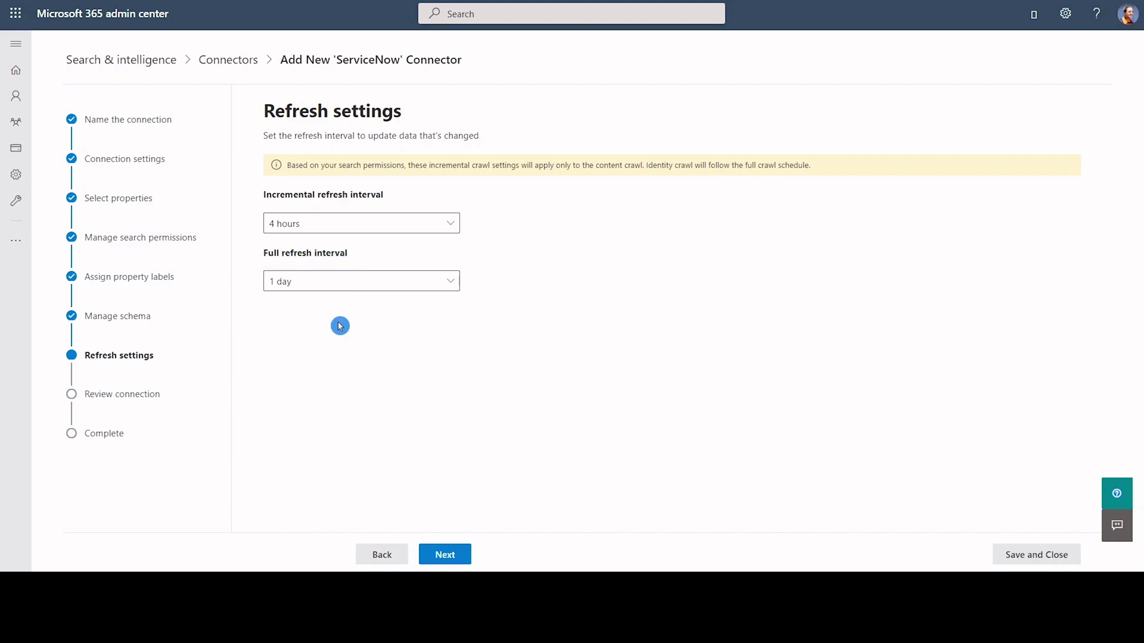
# Keep incremental refresh at 4 hours and full refresh at 1 day, then proceed.
pyautogui.click(412, 228)
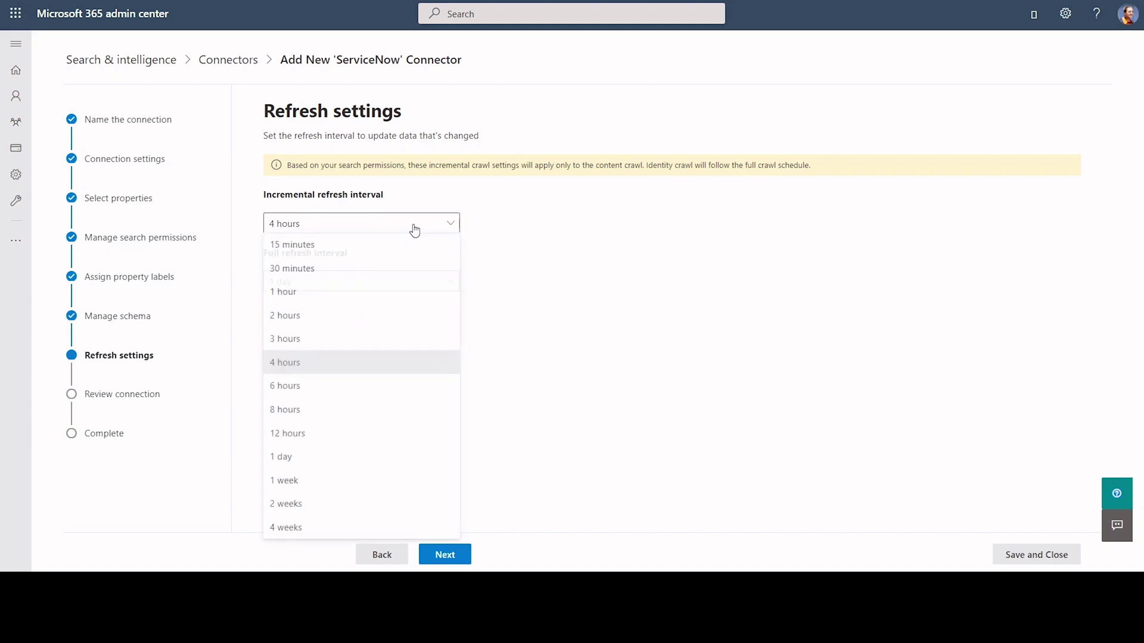
pyautogui.click(414, 230)
pyautogui.click(411, 282)
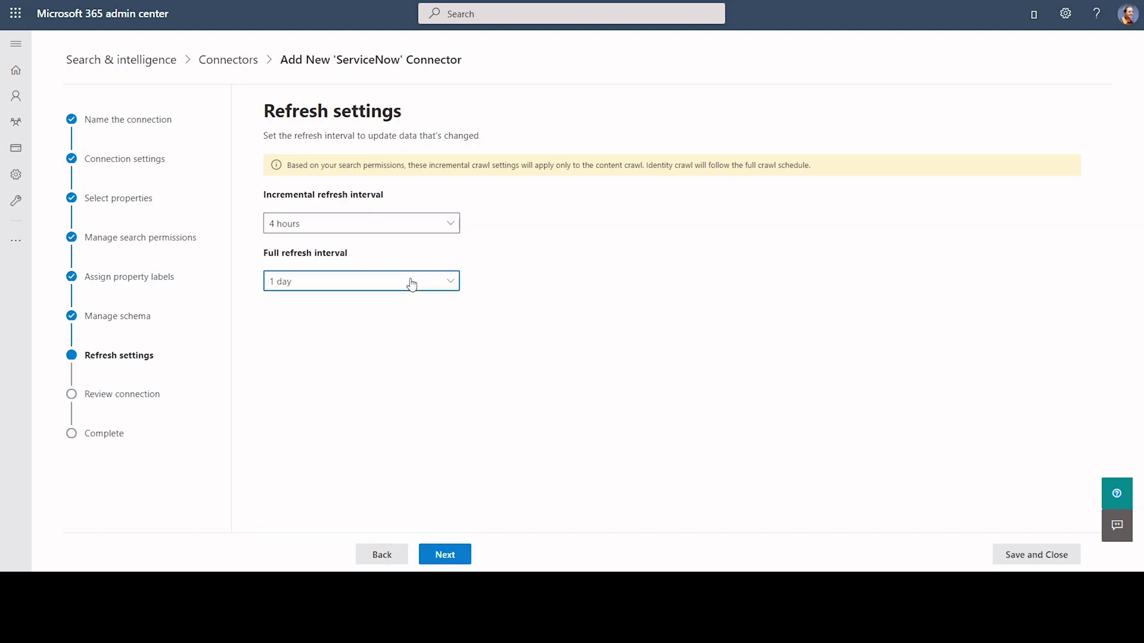
pyautogui.click(590, 320)
pyautogui.click(464, 553)
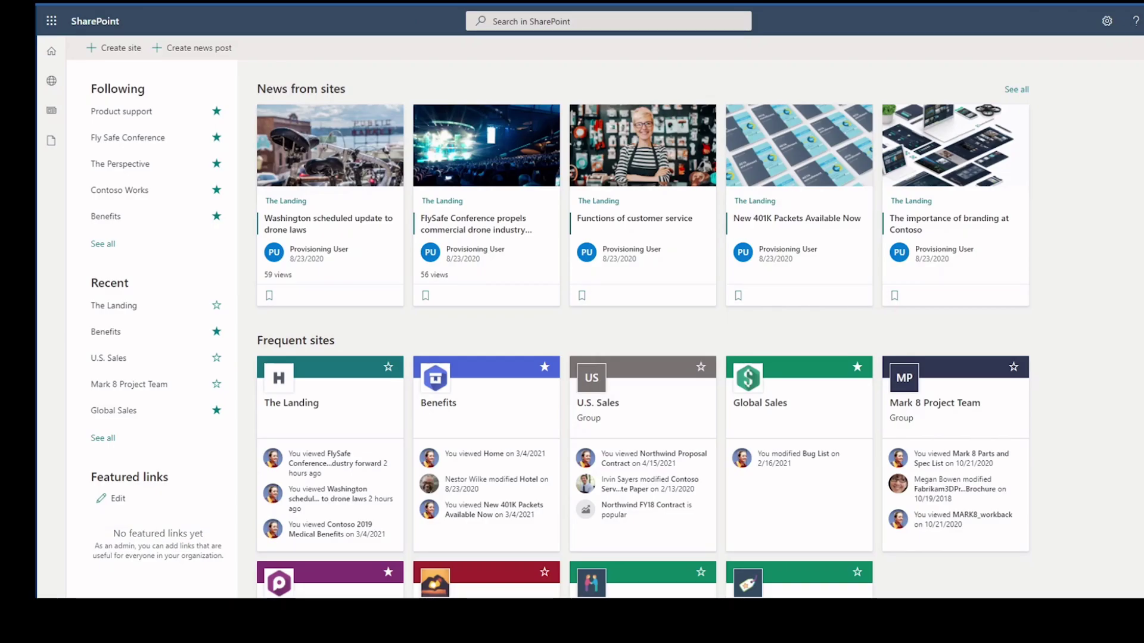
# Search SharePoint for 'benefits' and filter to the ServiceNow KB results.
pyautogui.click(649, 22)
pyautogui.write('benefits')
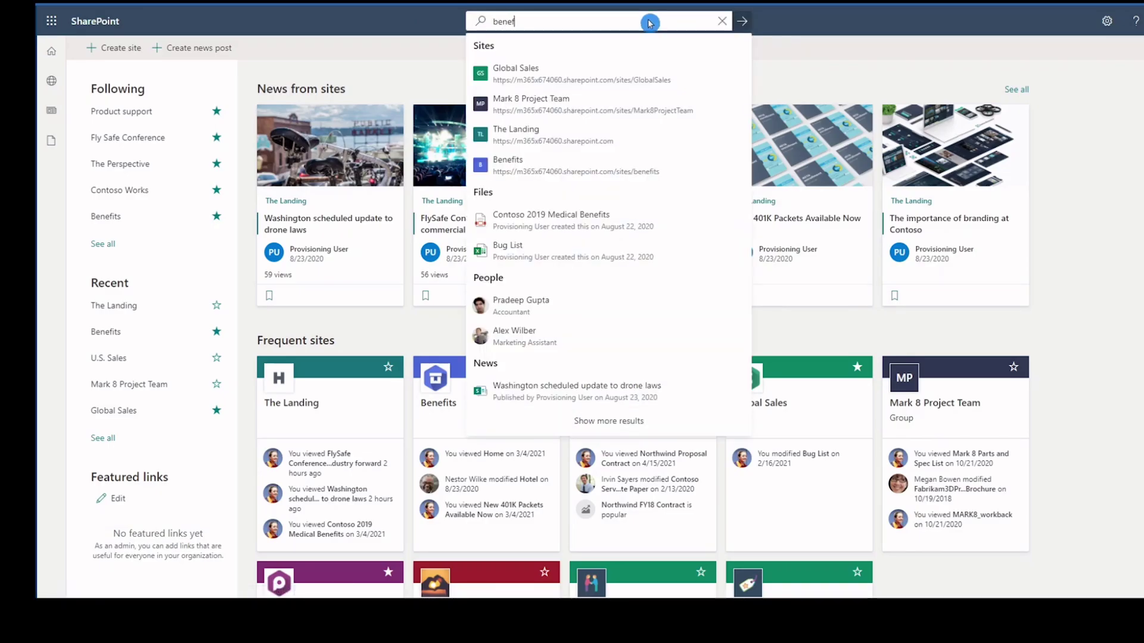
pyautogui.press('Return')
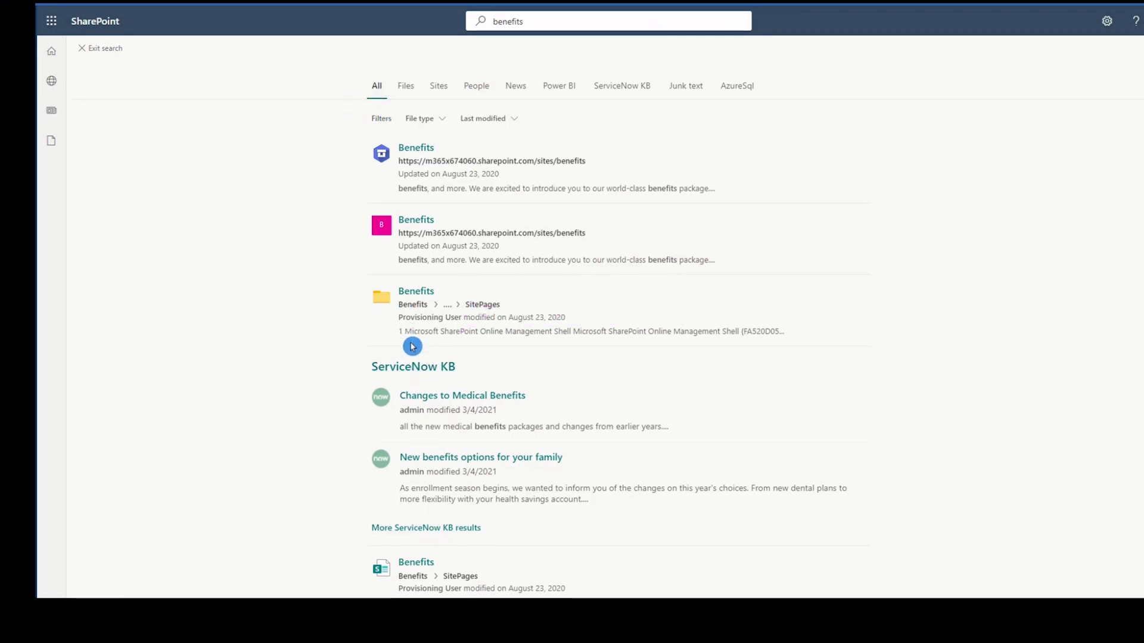
pyautogui.click(411, 363)
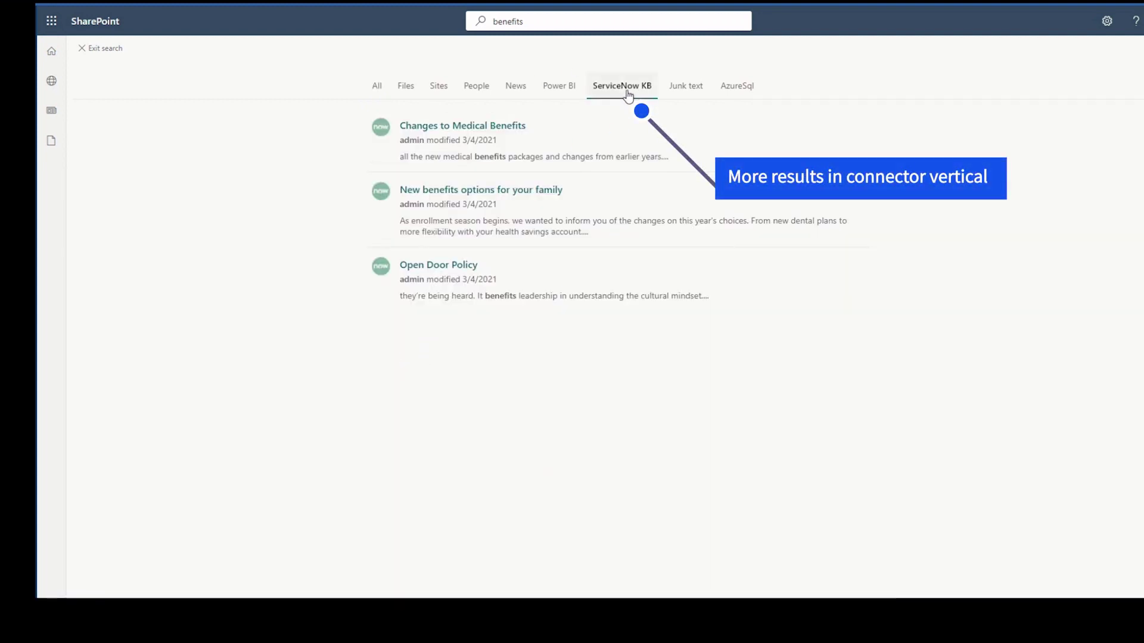